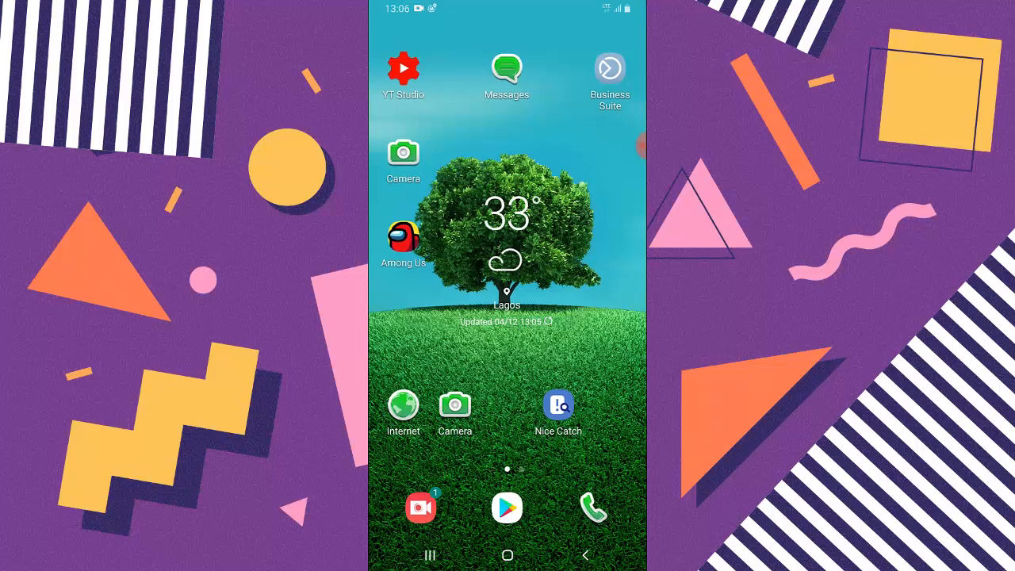
# - Launch WhatsApp from page 2 of the app drawer
pyautogui.moveTo(587, 317); pyautogui.dragTo(421, 318)
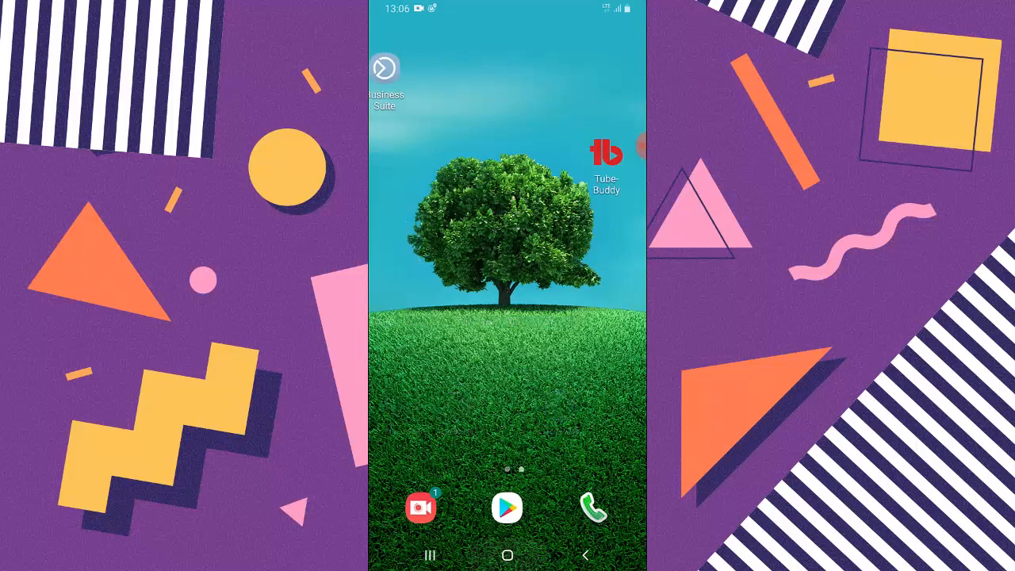
pyautogui.moveTo(508, 412); pyautogui.dragTo(508, 198)
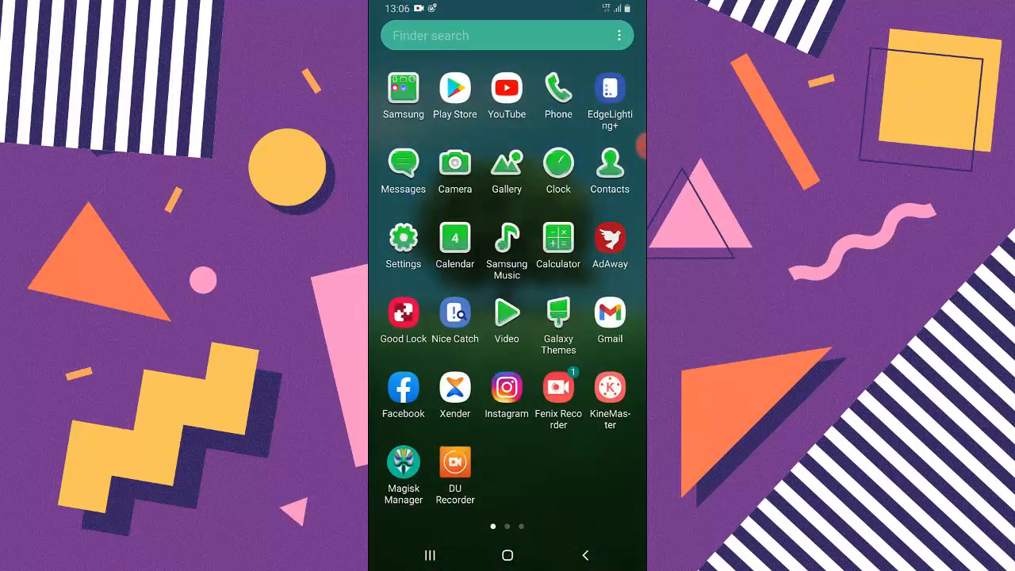
pyautogui.moveTo(587, 317); pyautogui.dragTo(420, 317)
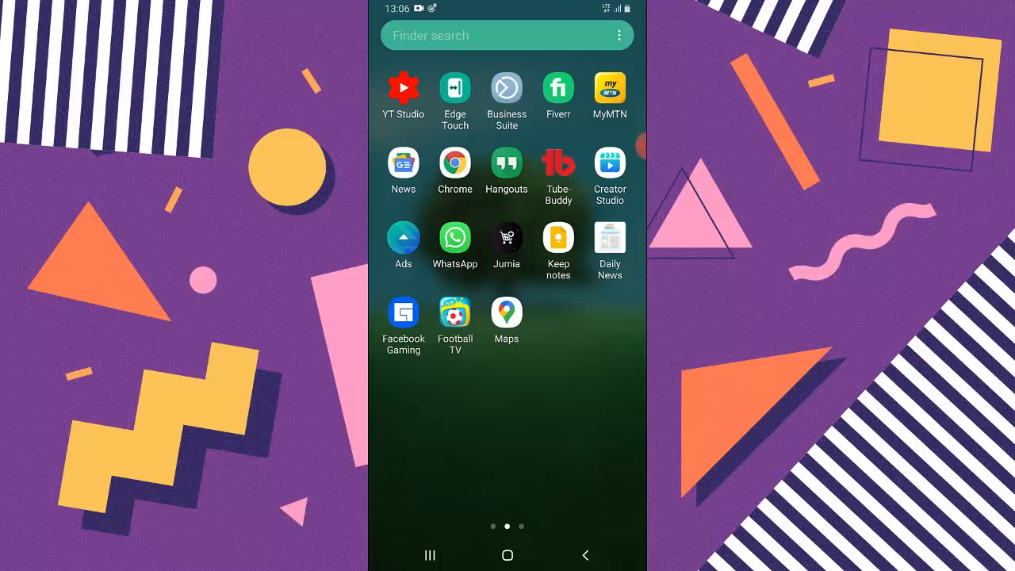
pyautogui.click(455, 237)
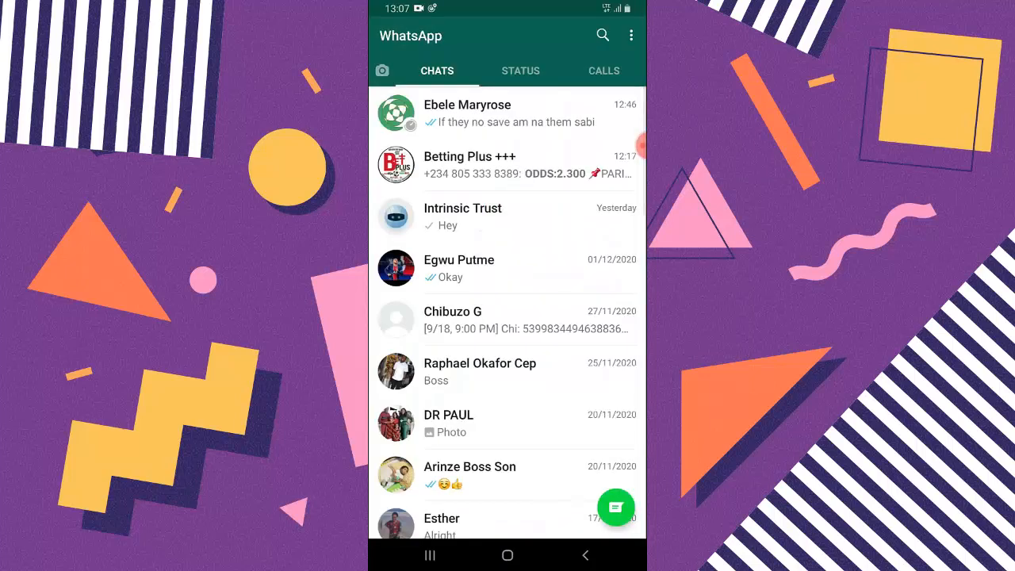
# - Reach Settings > Chats from the overflow menu on the chats list
pyautogui.click(631, 35)
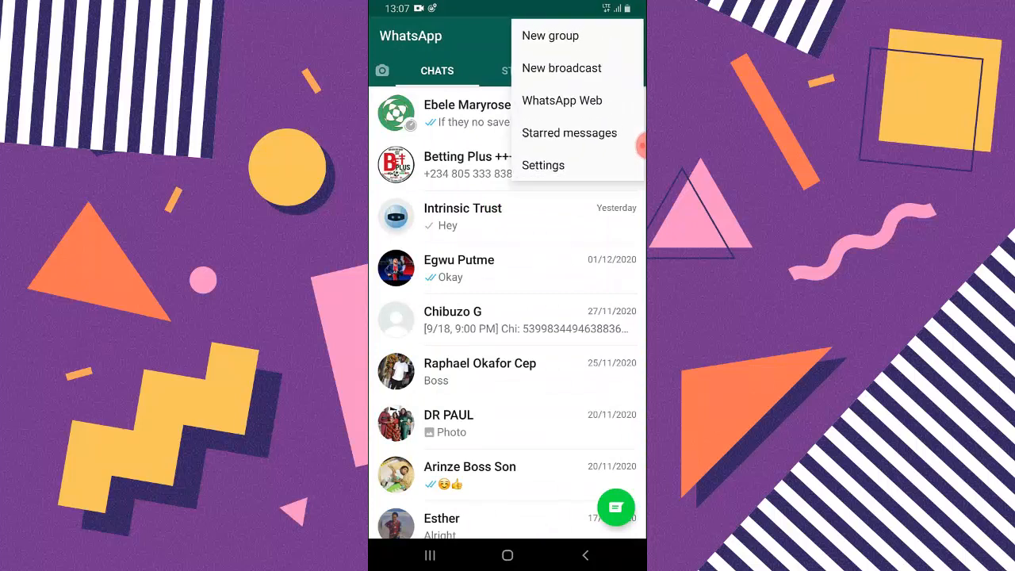
pyautogui.click(543, 165)
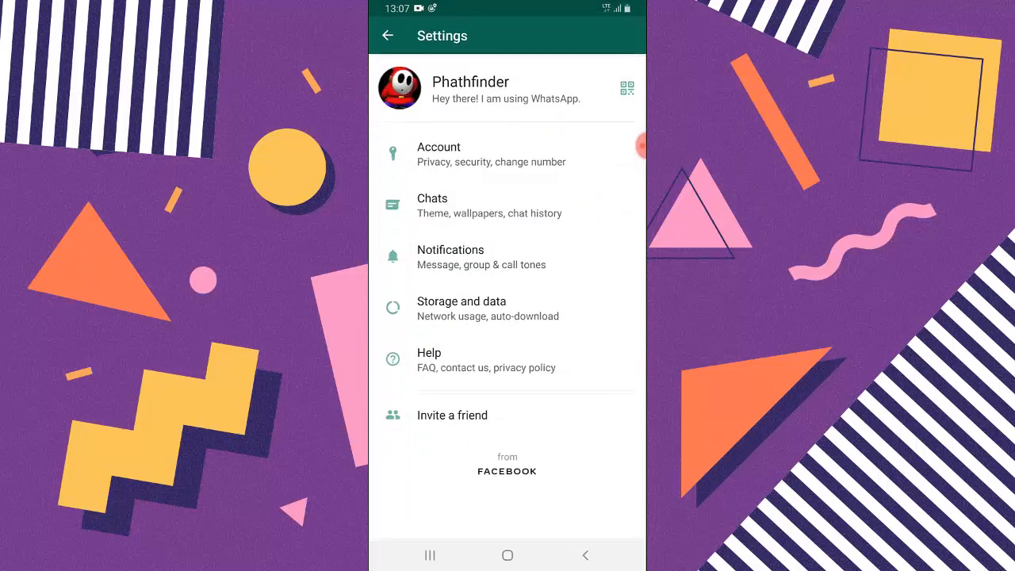
pyautogui.click(432, 205)
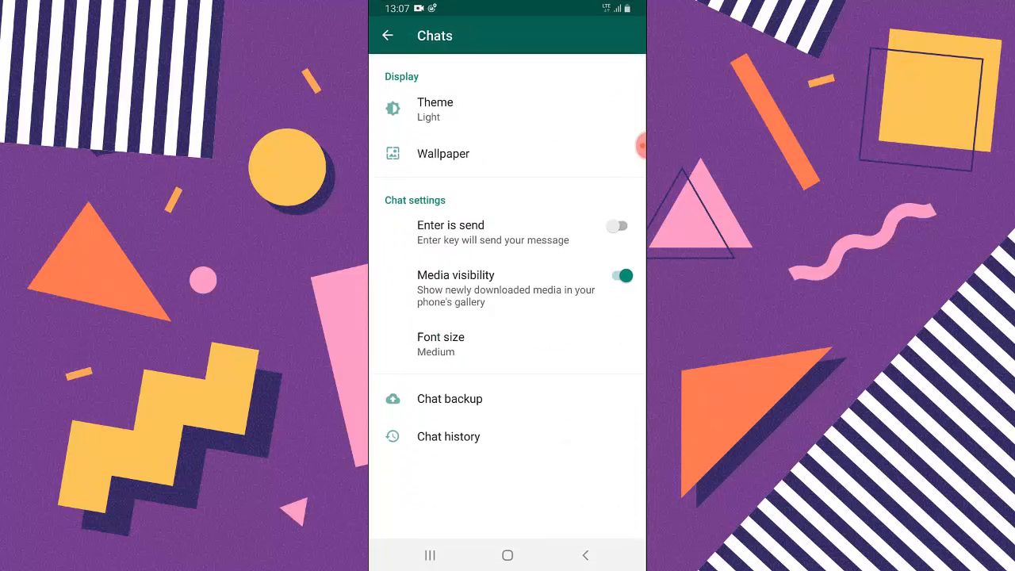
# - Set the Theme to Dark, confirm with OK, and back out of Chats settings
pyautogui.click(434, 108)
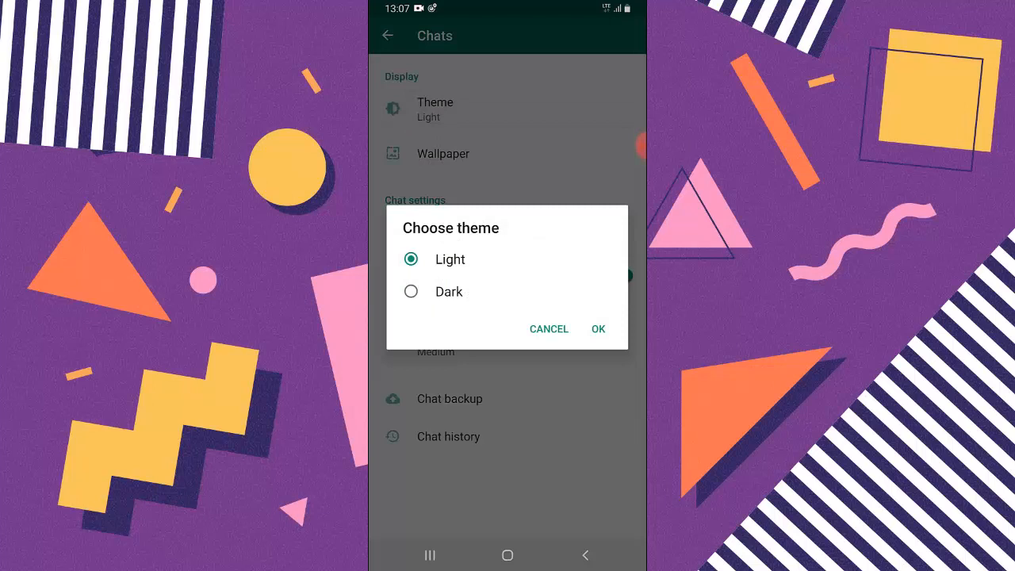
pyautogui.click(449, 291)
pyautogui.click(598, 328)
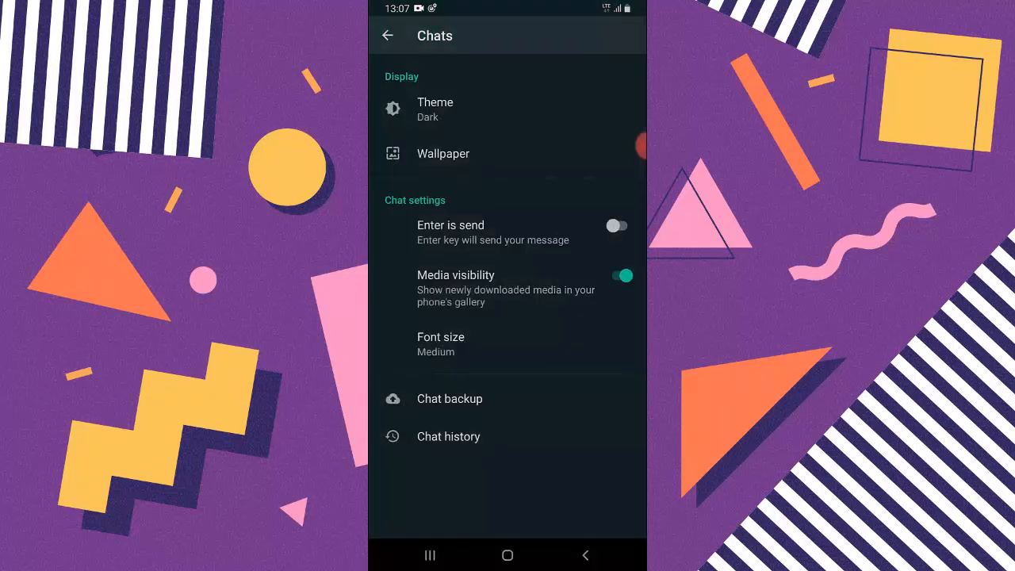
pyautogui.click(387, 35)
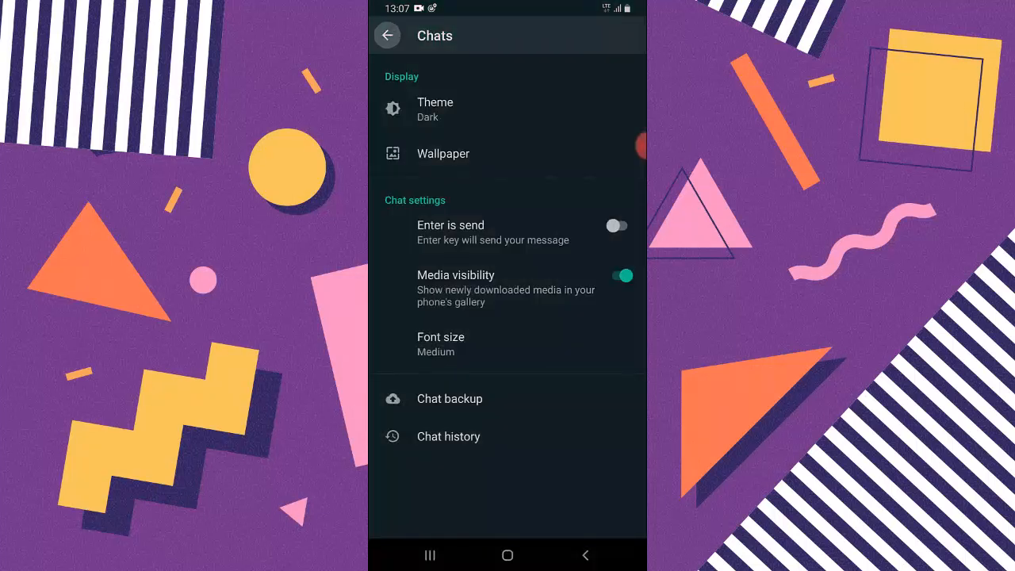
# - View the Intrinsic Trust conversation in dark mode, then return to the chat list
pyautogui.click(387, 35)
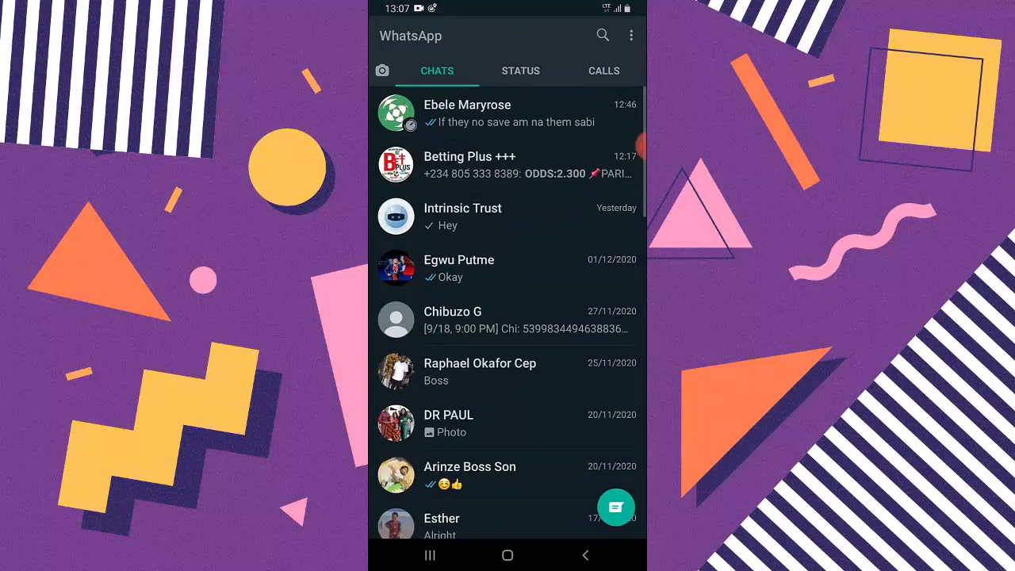
pyautogui.click(476, 216)
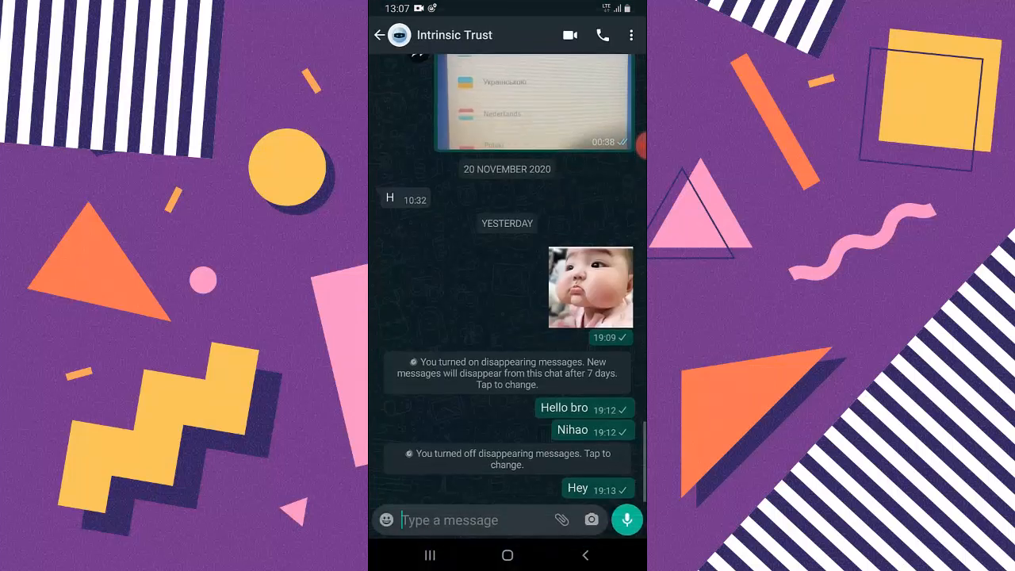
pyautogui.scroll(5, 507, 317)
pyautogui.scroll(2, 508, 317)
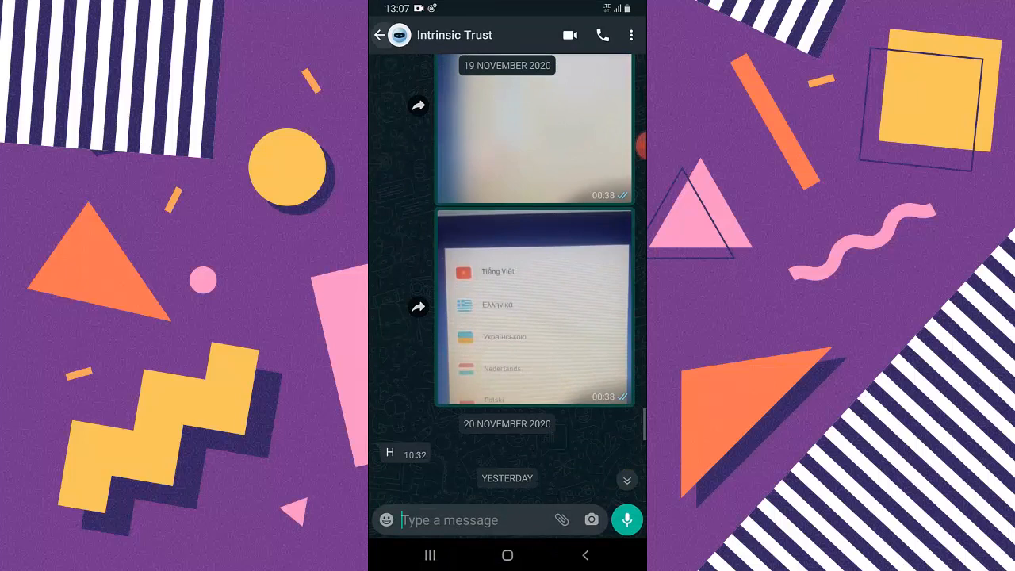
pyautogui.click(379, 34)
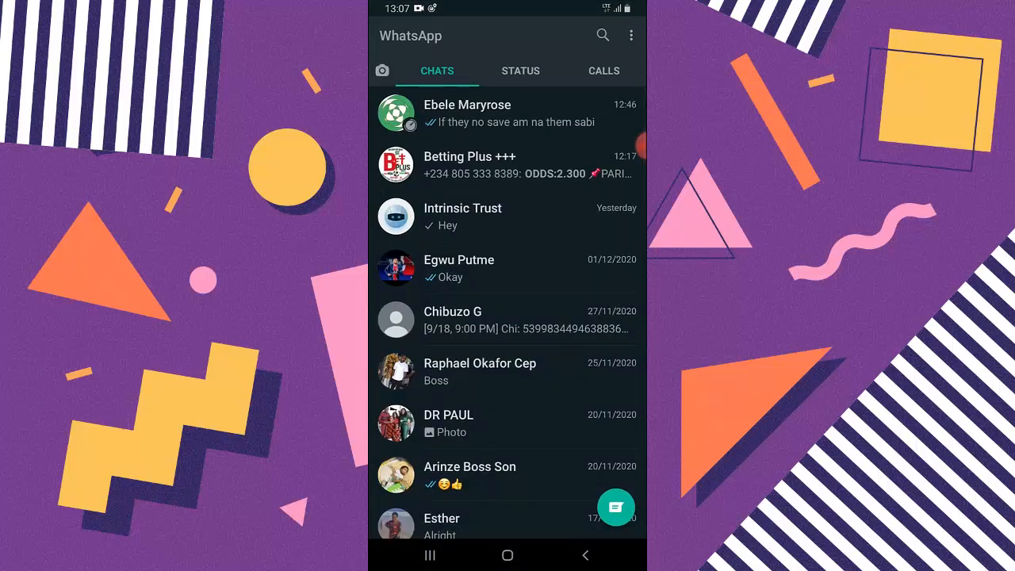
# - Switch the Theme back to Light in Settings > Chats and confirm
pyautogui.click(631, 34)
pyautogui.click(547, 163)
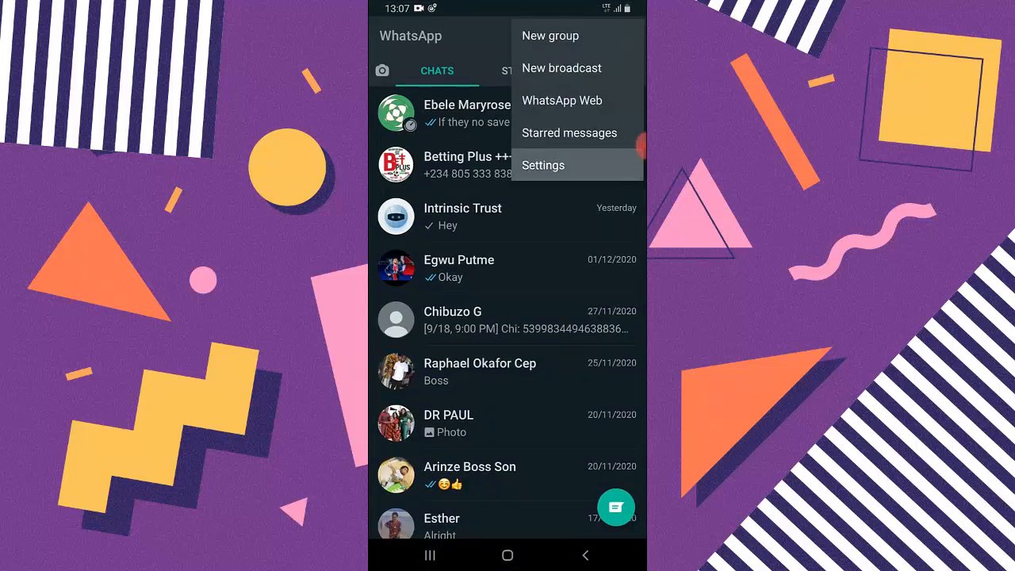
pyautogui.click(460, 205)
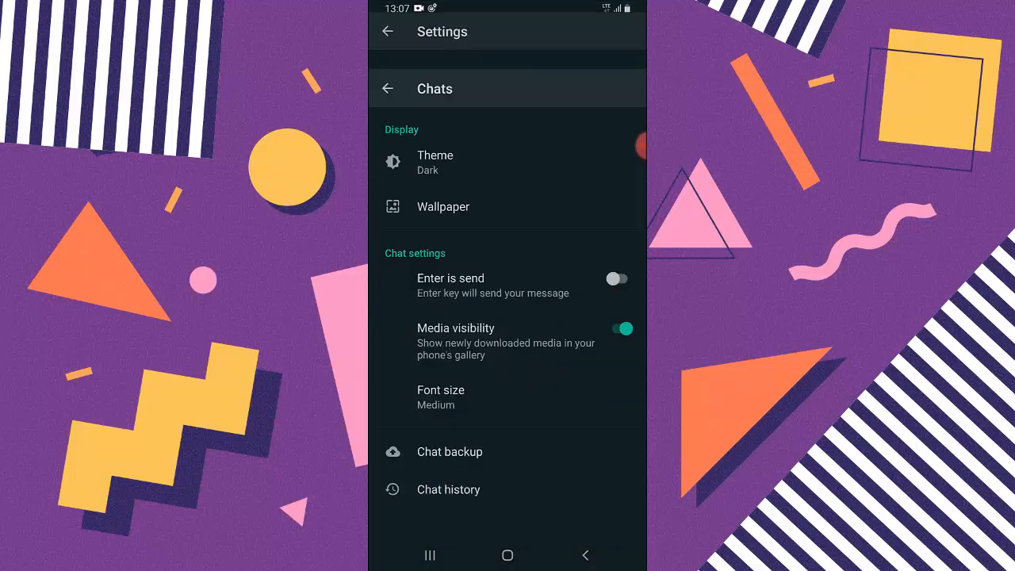
pyautogui.click(436, 108)
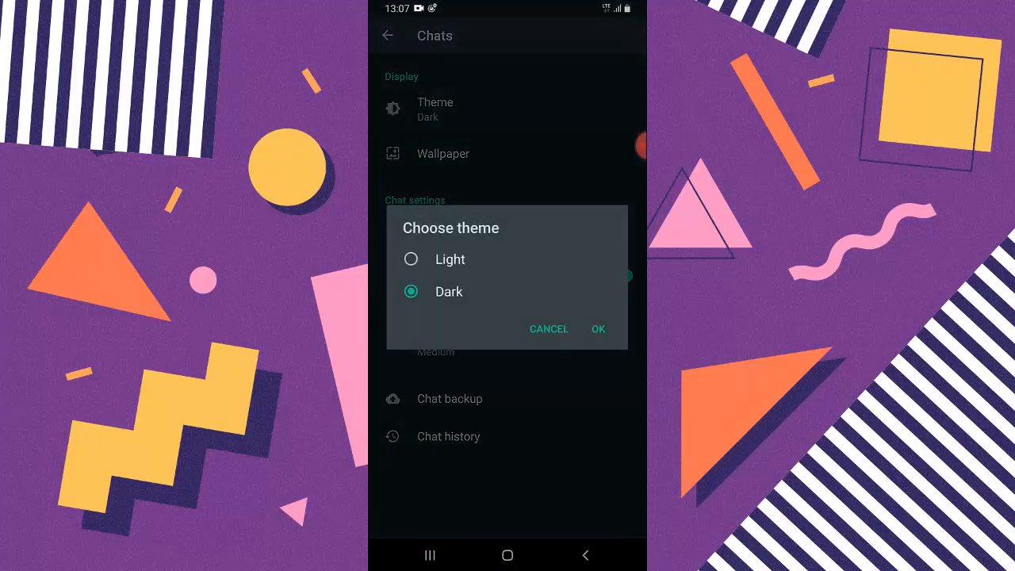
pyautogui.click(450, 259)
pyautogui.click(598, 329)
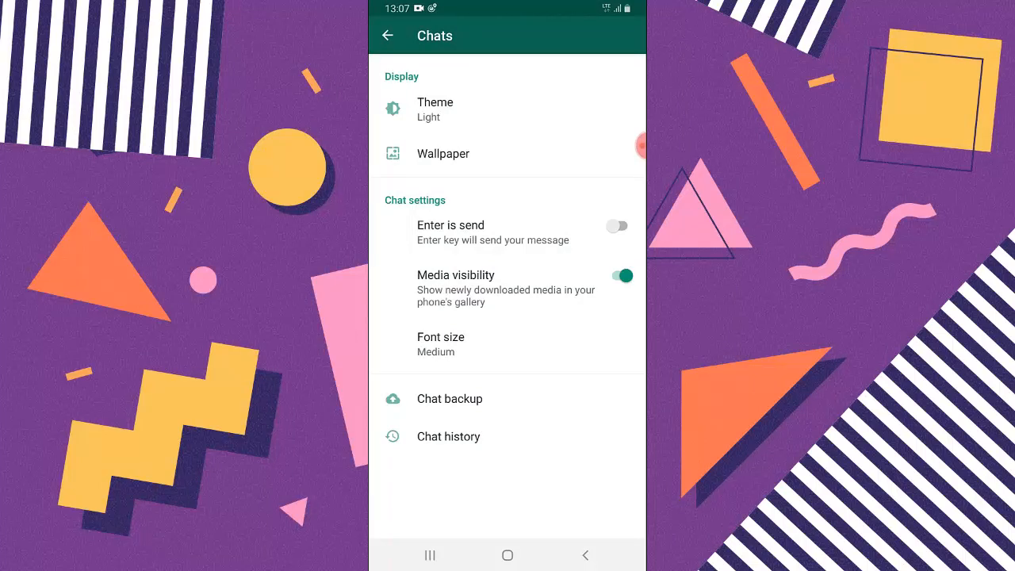
# - Set the Theme to Dark again, confirm, and return to the main settings
pyautogui.click(435, 109)
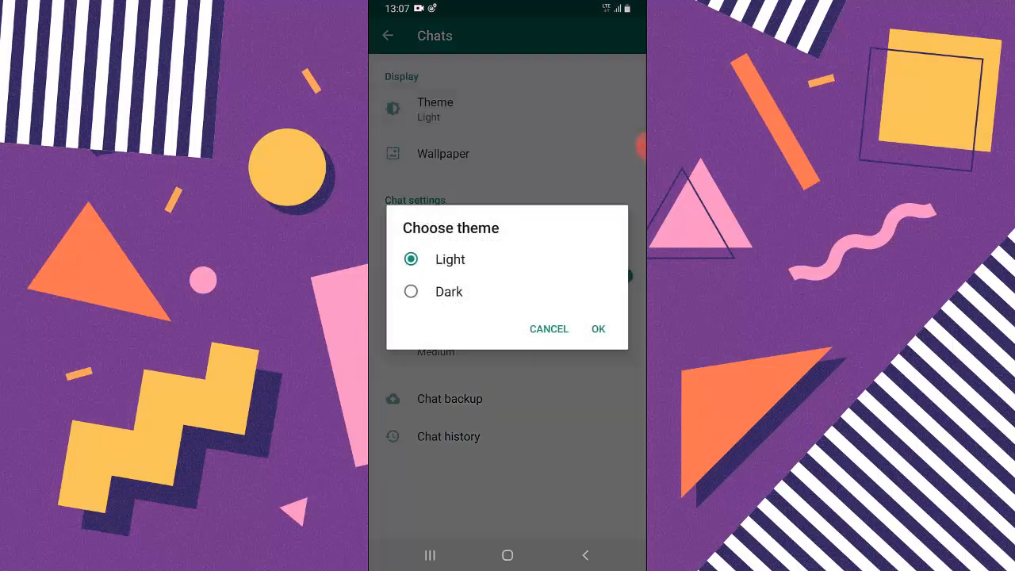
pyautogui.click(449, 291)
pyautogui.click(598, 329)
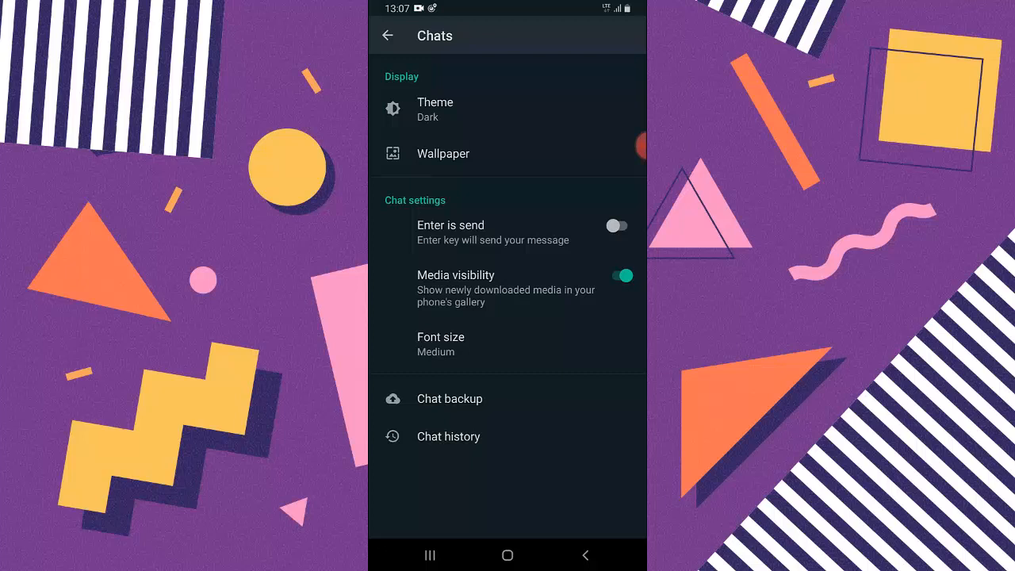
pyautogui.click(585, 555)
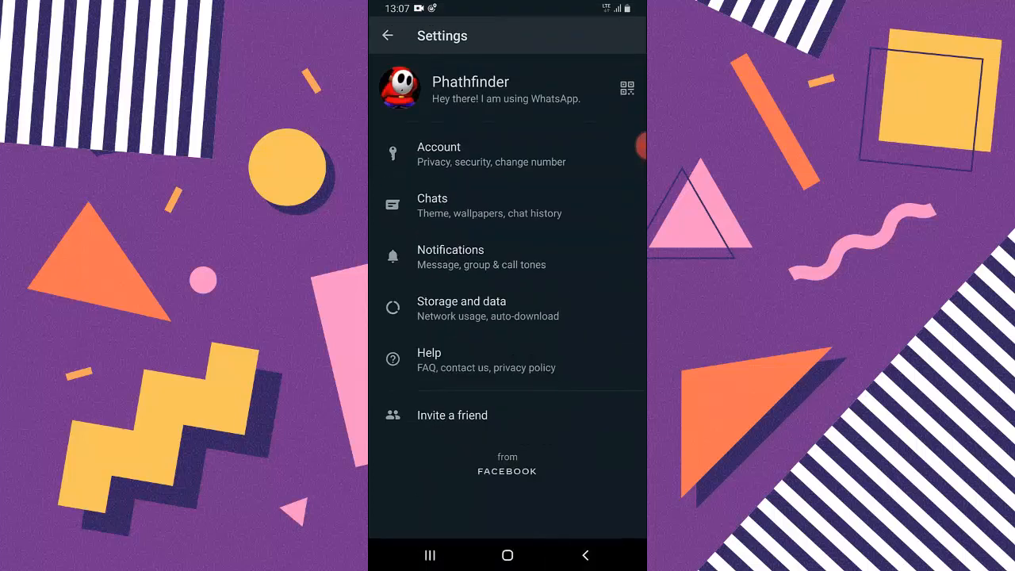
# - Close WhatsApp from Recents and return to the home screen
pyautogui.click(430, 555)
pyautogui.click(507, 512)
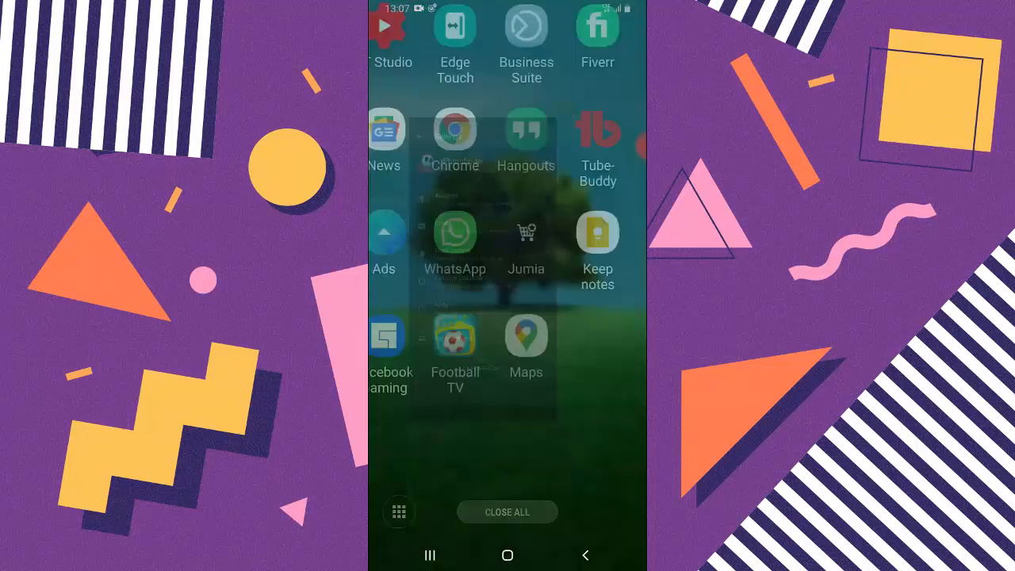
pyautogui.click(507, 555)
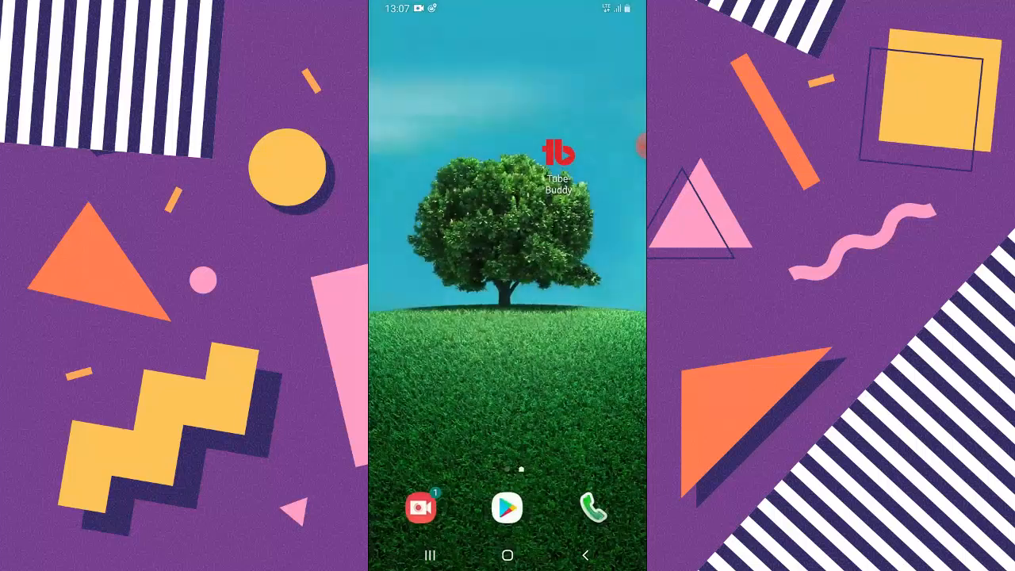